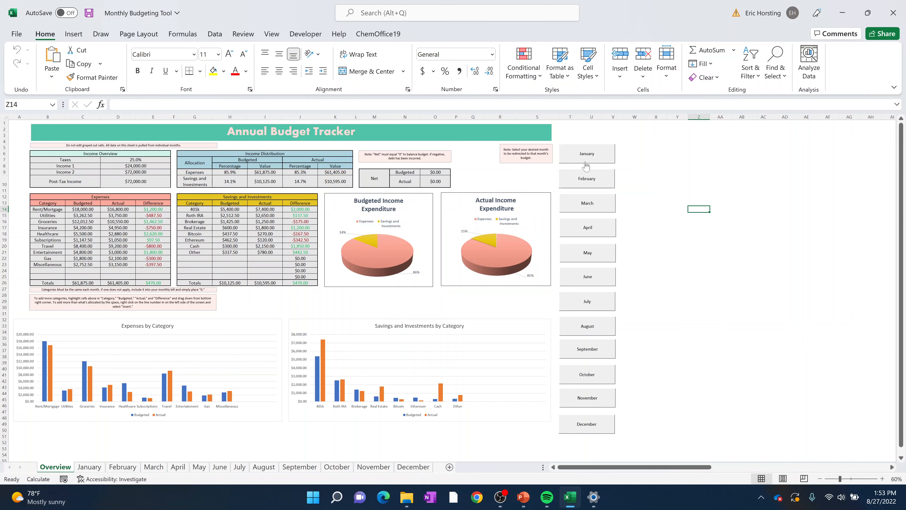
- Open the January budget from the annual overview and set its Income 1 to 3000
{"action": "left_click", "coordinate": [596, 158]}
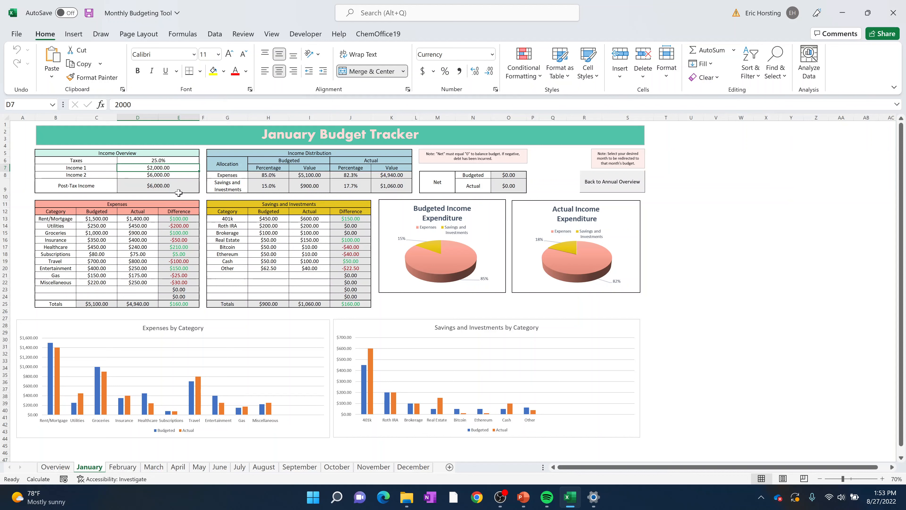
{"action": "left_click_drag", "start_coordinate": [98, 170], "coordinate": [151, 174]}
{"action": "left_click", "coordinate": [711, 156]}
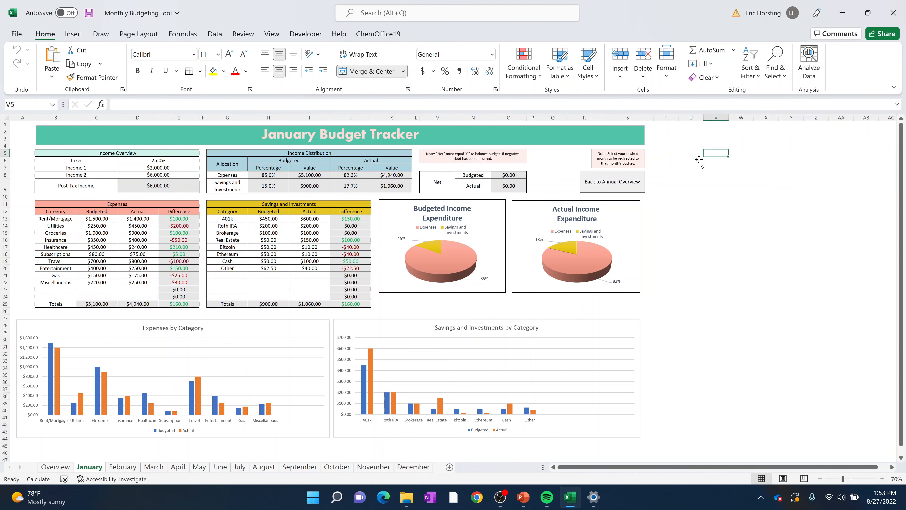
{"action": "left_click", "coordinate": [185, 160]}
{"action": "left_click", "coordinate": [177, 170]}
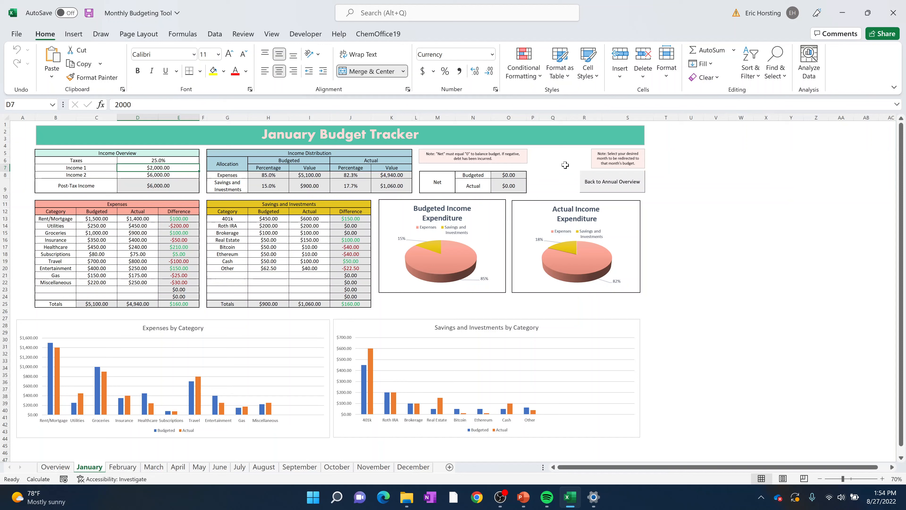
{"action": "type", "text": "3,00"}
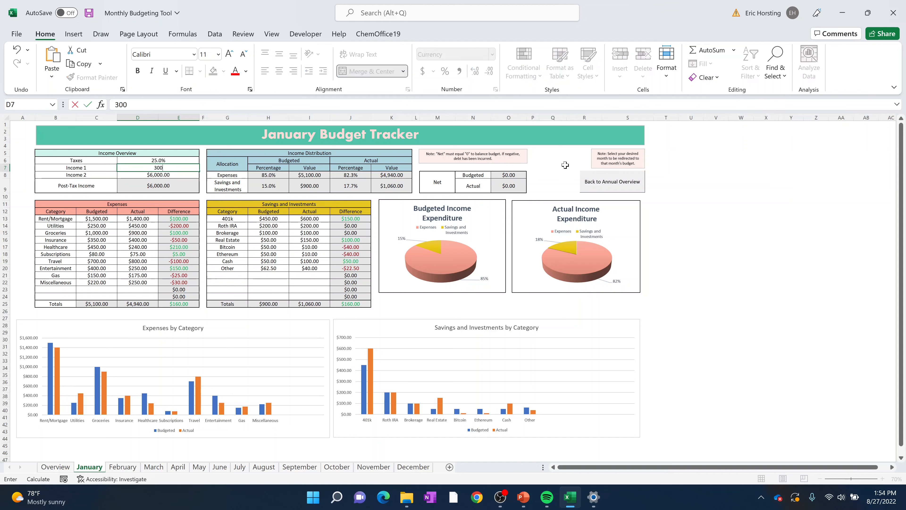
{"action": "type", "text": "0"}
{"action": "key", "text": "Return"}
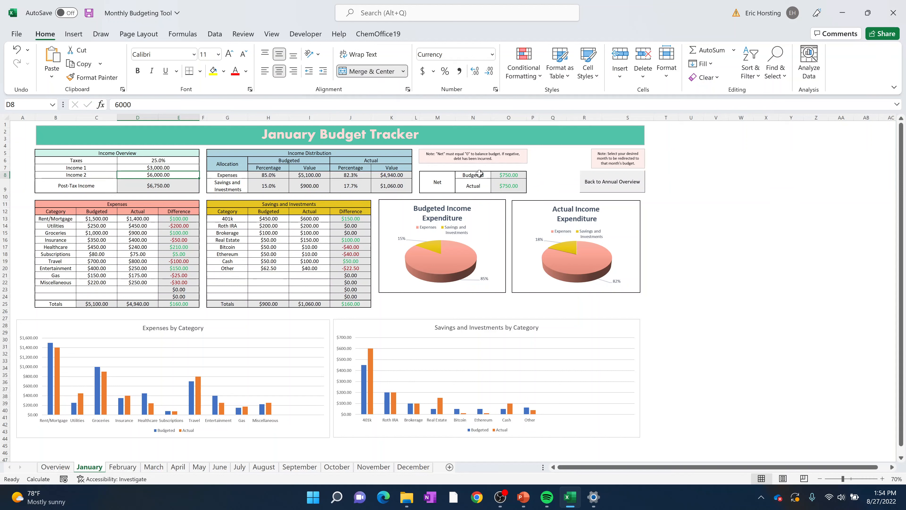
- Inspect the formulas behind January's budgeted and actual Net values
{"action": "left_click", "coordinate": [504, 175]}
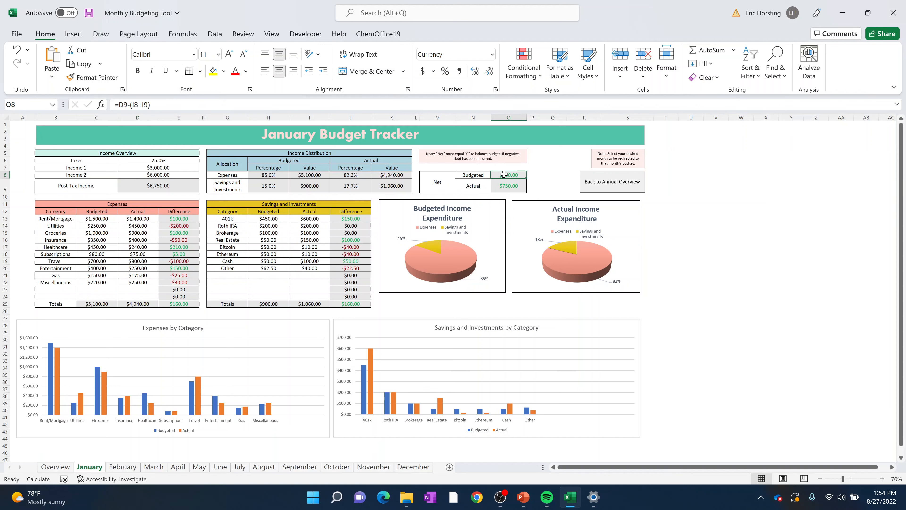
{"action": "key", "text": "F2"}
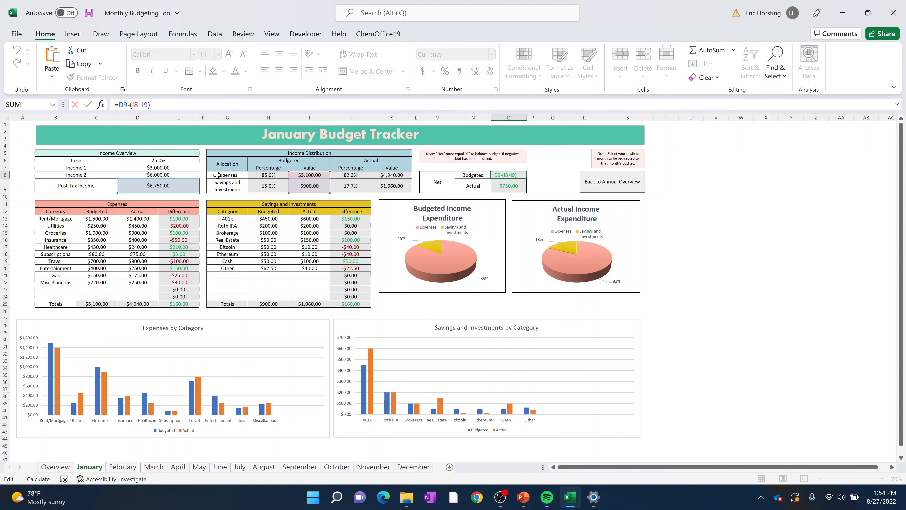
{"action": "key", "text": "Return"}
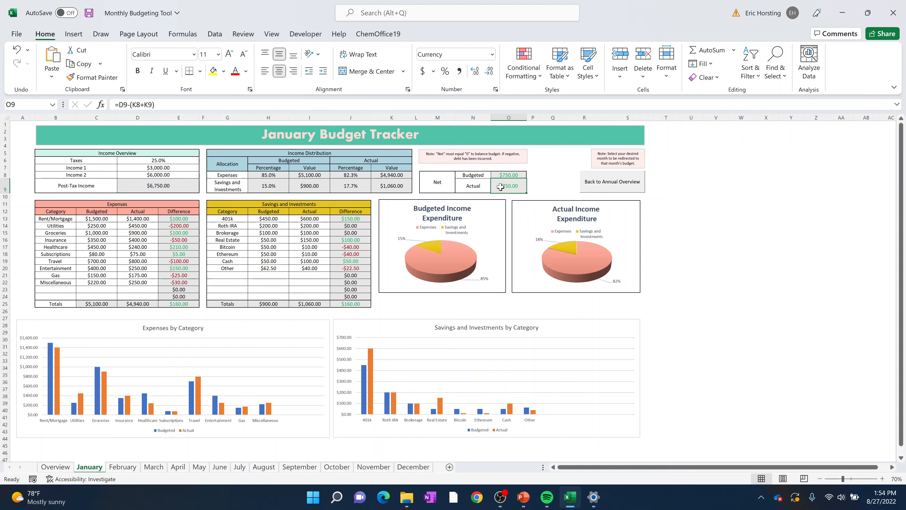
{"action": "left_click_drag", "start_coordinate": [507, 178], "coordinate": [514, 185]}
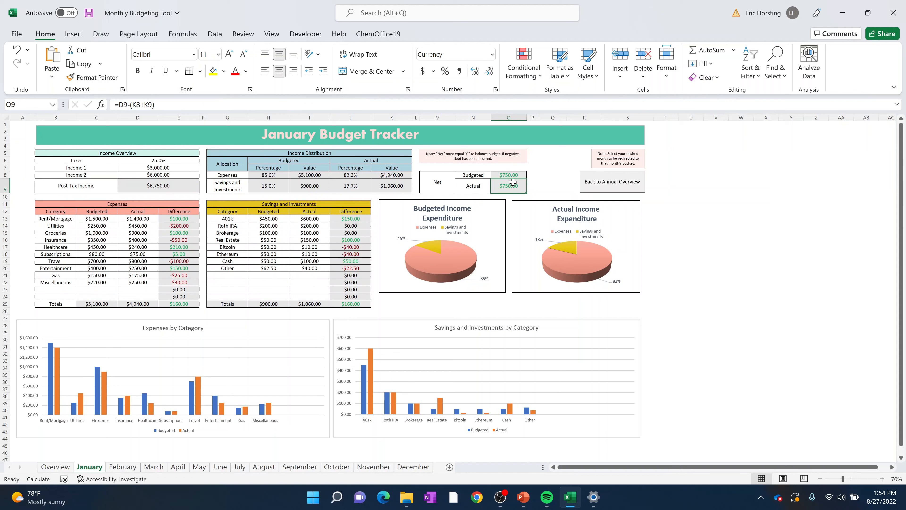
{"action": "left_click", "coordinate": [685, 206]}
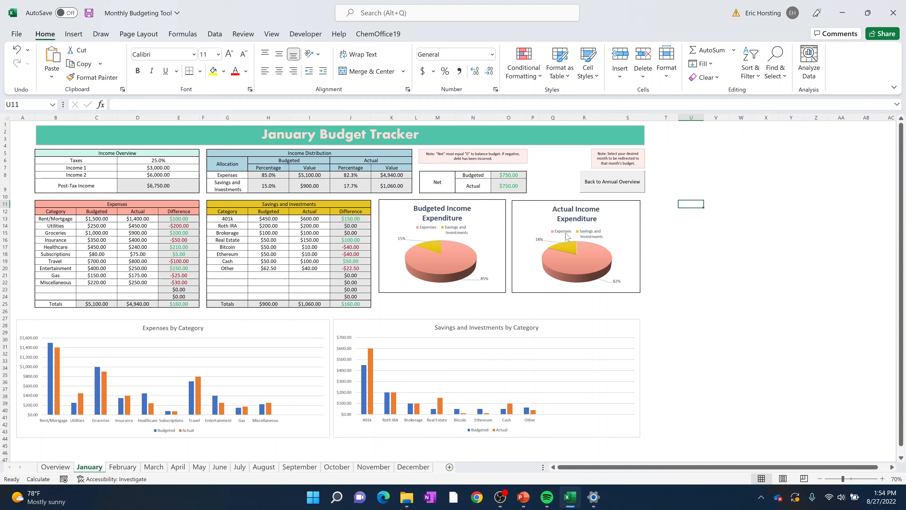
{"action": "left_click", "coordinate": [502, 176]}
{"action": "left_click", "coordinate": [509, 187]}
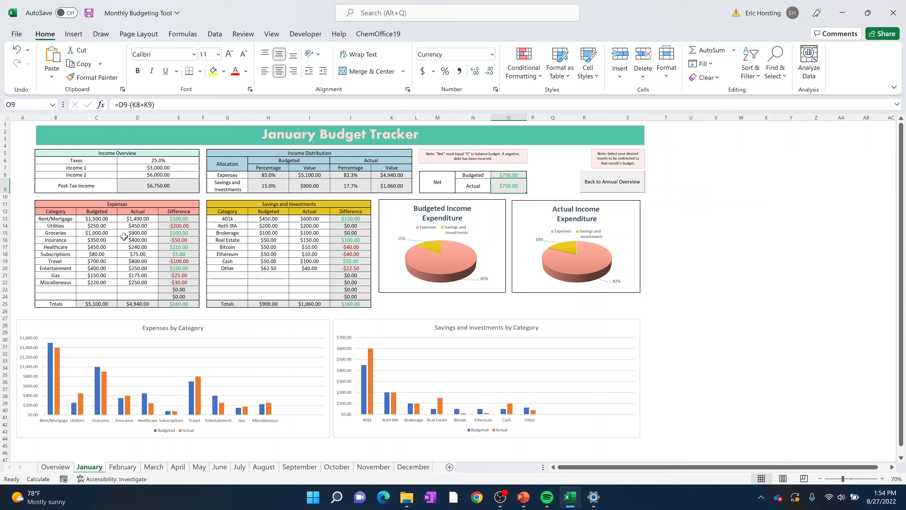
- Review January's expense categories and their budgeted amounts from Rent/Mortgage through Miscellaneous
{"action": "left_click", "coordinate": [107, 205]}
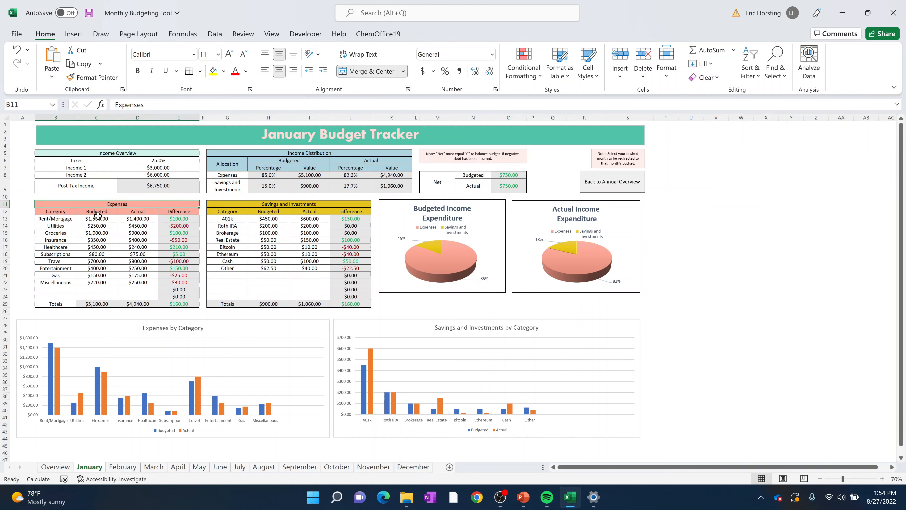
{"action": "left_click_drag", "start_coordinate": [97, 218], "coordinate": [94, 283]}
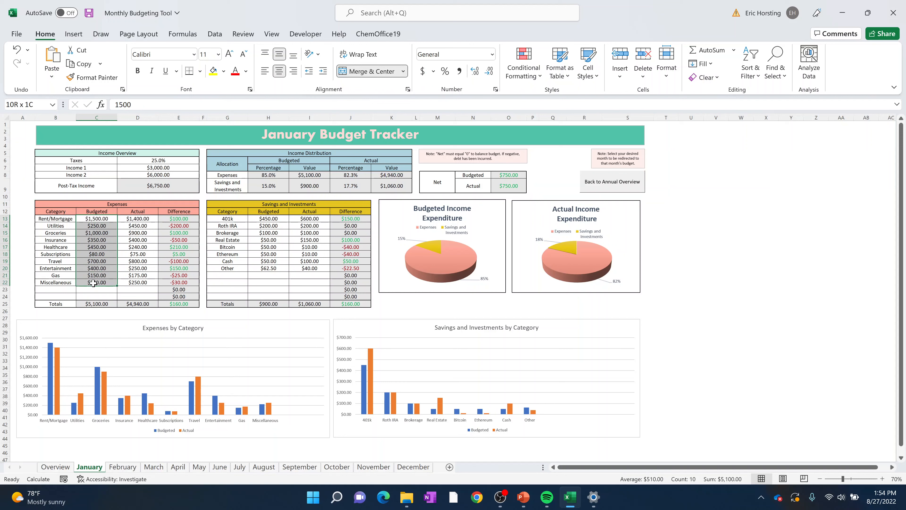
{"action": "left_click", "coordinate": [140, 248]}
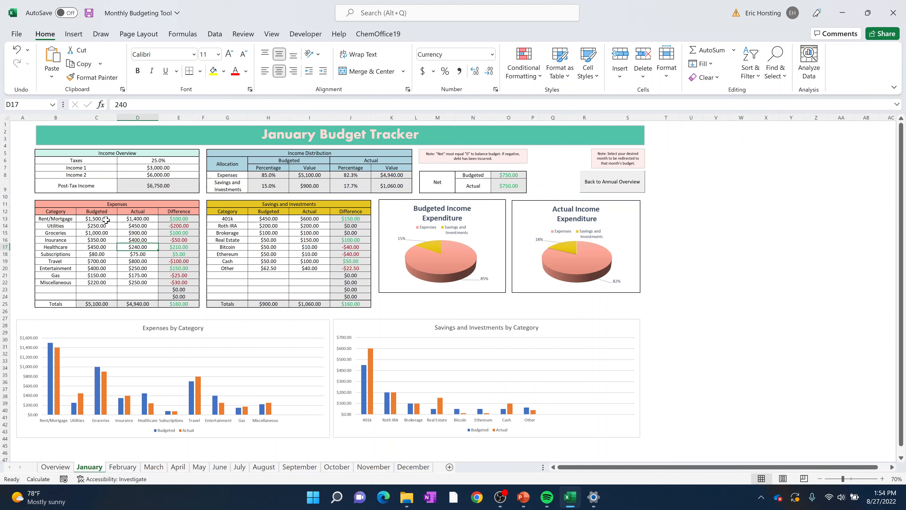
{"action": "left_click_drag", "start_coordinate": [104, 218], "coordinate": [102, 283]}
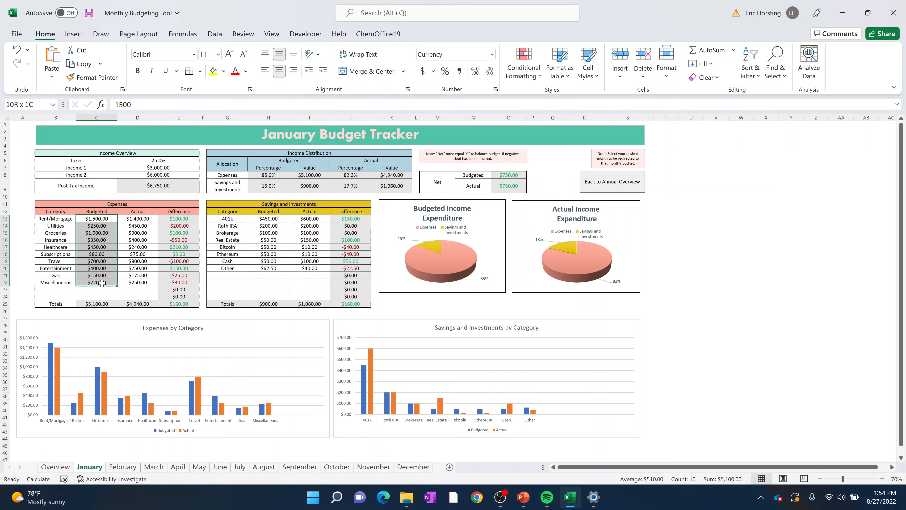
{"action": "left_click_drag", "start_coordinate": [61, 219], "coordinate": [70, 282]}
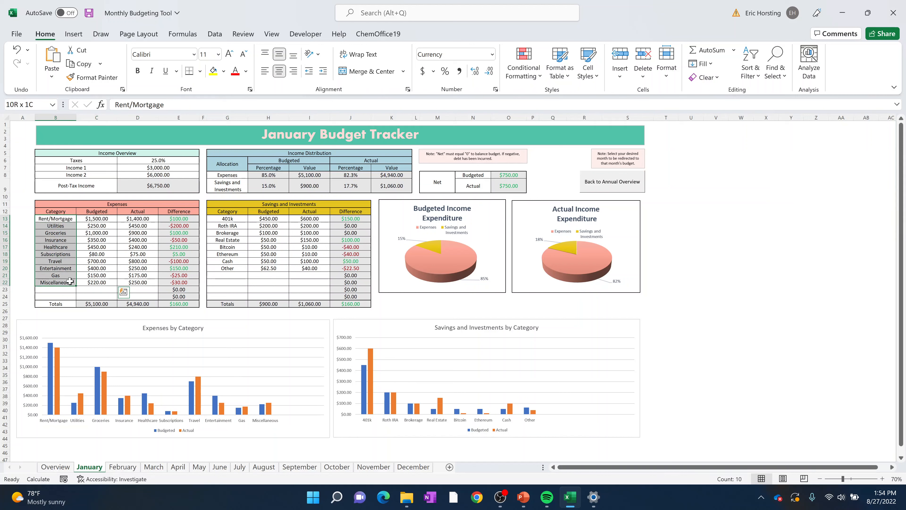
{"action": "left_click", "coordinate": [96, 254]}
- Set the actual Groceries expense for January to 200
{"action": "left_click", "coordinate": [93, 233]}
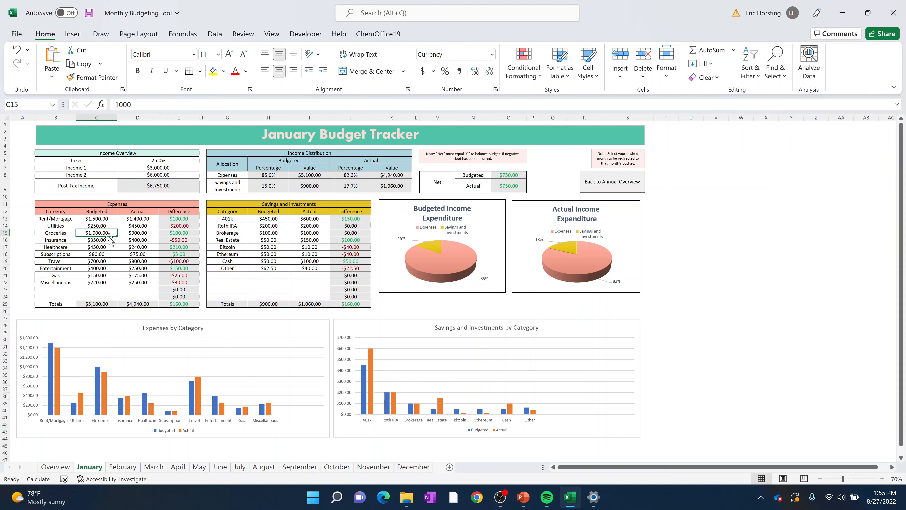
{"action": "left_click", "coordinate": [143, 233]}
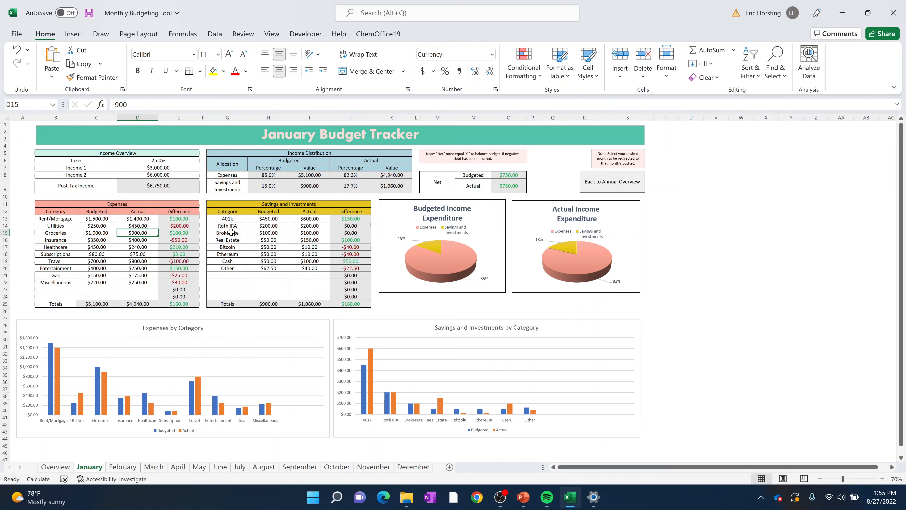
{"action": "type", "text": "200"}
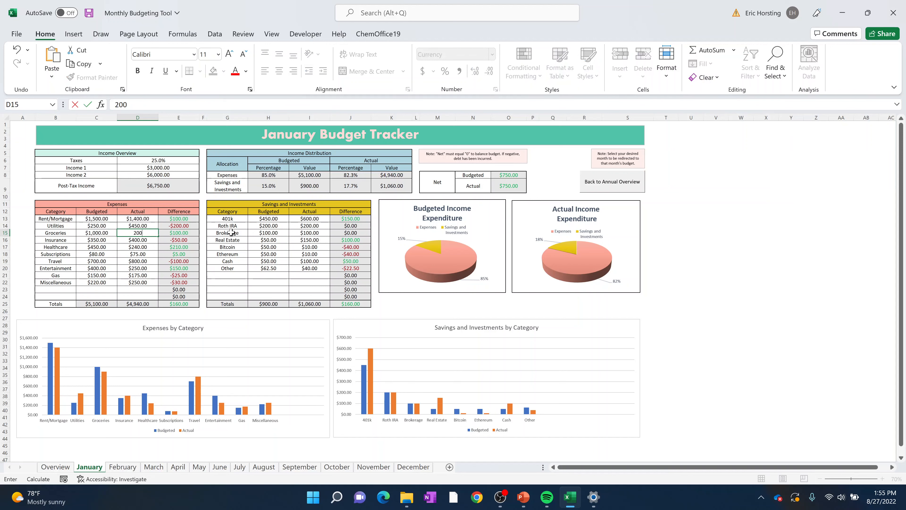
{"action": "key", "text": "Return"}
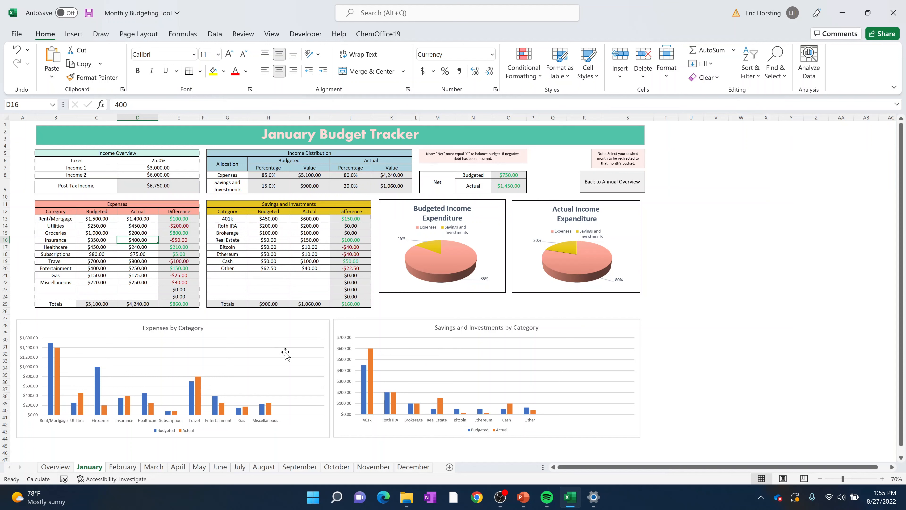
- Return to the annual overview, open the June budget and examine its income, distribution, expense and savings tables
{"action": "left_click", "coordinate": [621, 182]}
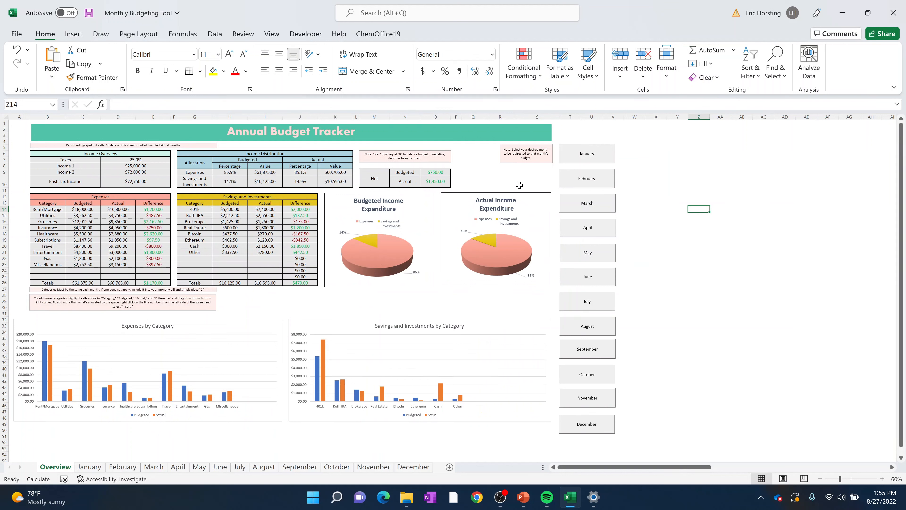
{"action": "left_click", "coordinate": [595, 285]}
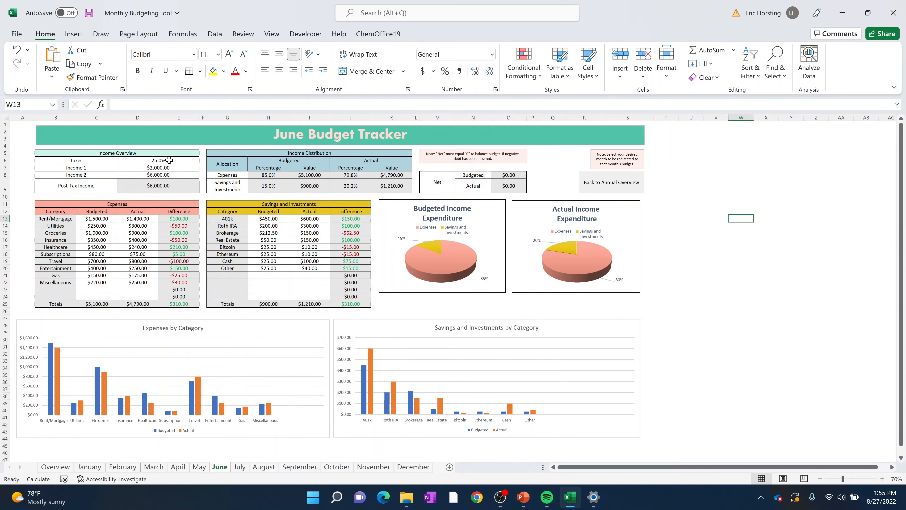
{"action": "left_click", "coordinate": [176, 186]}
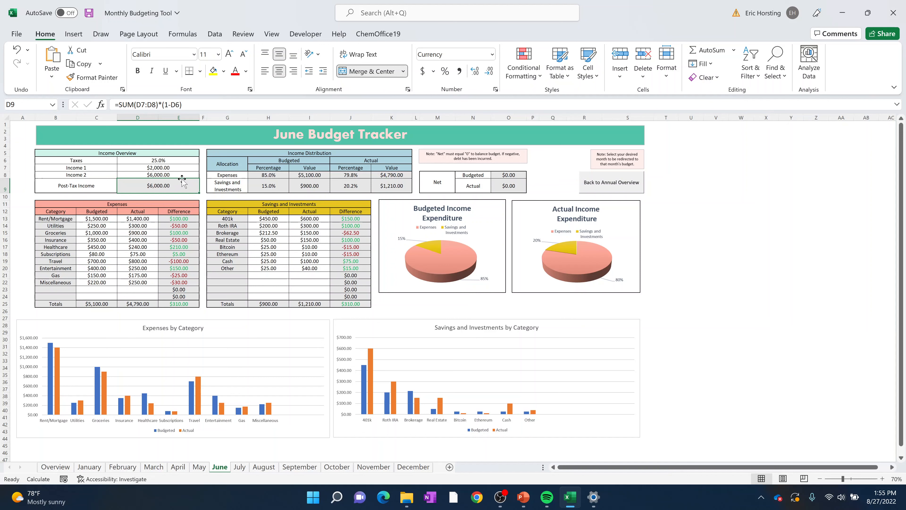
{"action": "left_click", "coordinate": [172, 166]}
{"action": "left_click", "coordinate": [170, 161]}
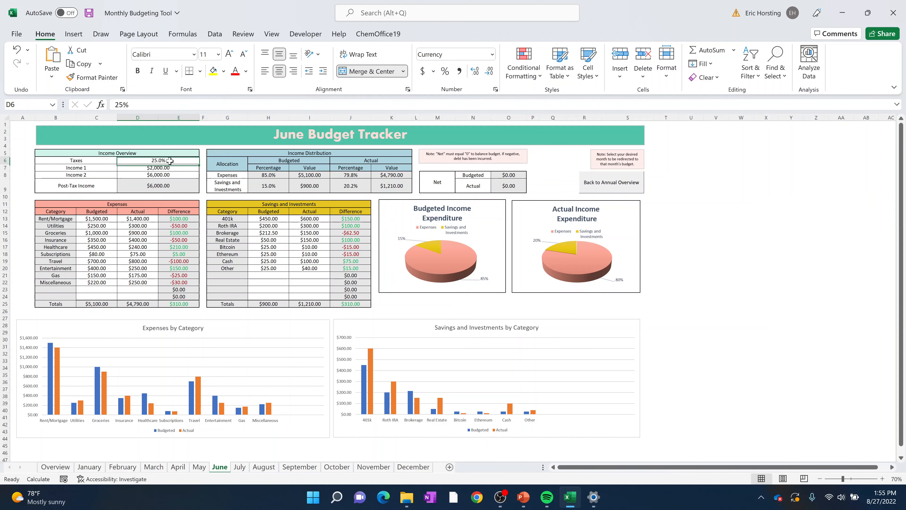
{"action": "left_click_drag", "start_coordinate": [279, 175], "coordinate": [398, 186]}
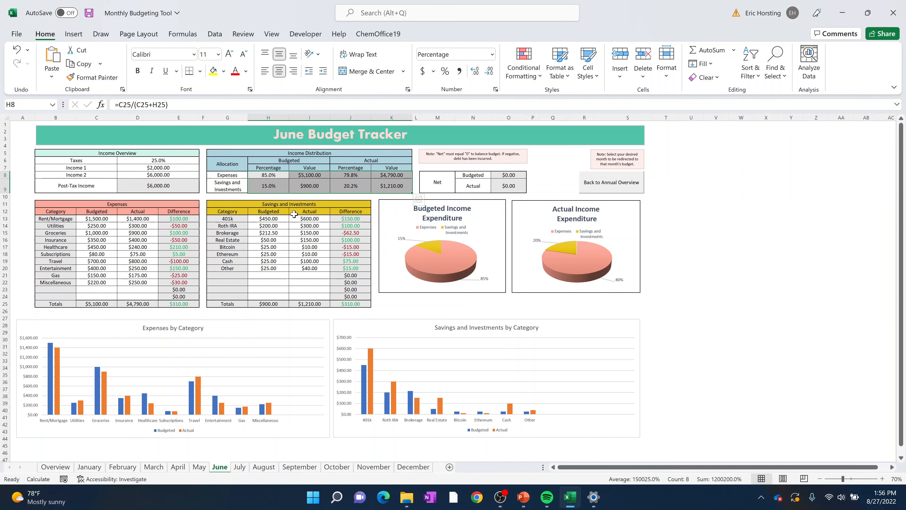
{"action": "left_click", "coordinate": [666, 211]}
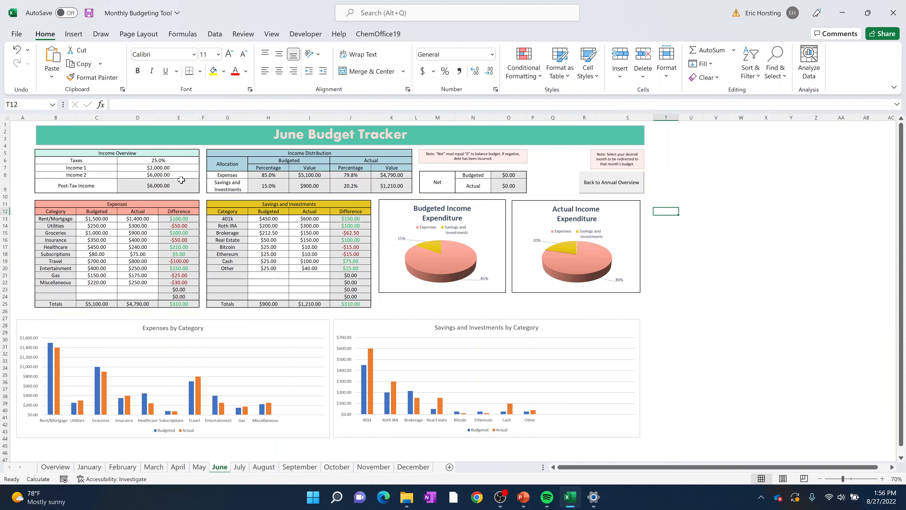
{"action": "left_click_drag", "start_coordinate": [171, 161], "coordinate": [173, 186]}
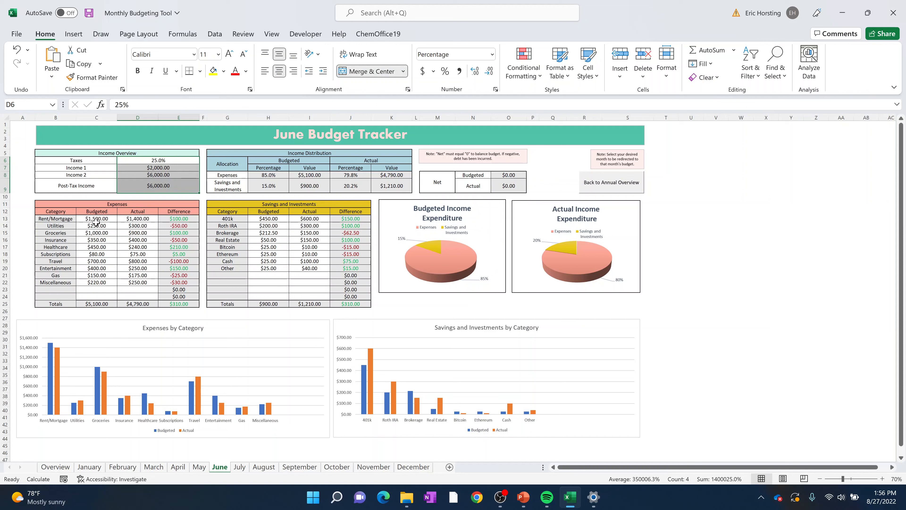
{"action": "left_click_drag", "start_coordinate": [97, 223], "coordinate": [139, 279]}
{"action": "left_click_drag", "start_coordinate": [269, 219], "coordinate": [310, 258]}
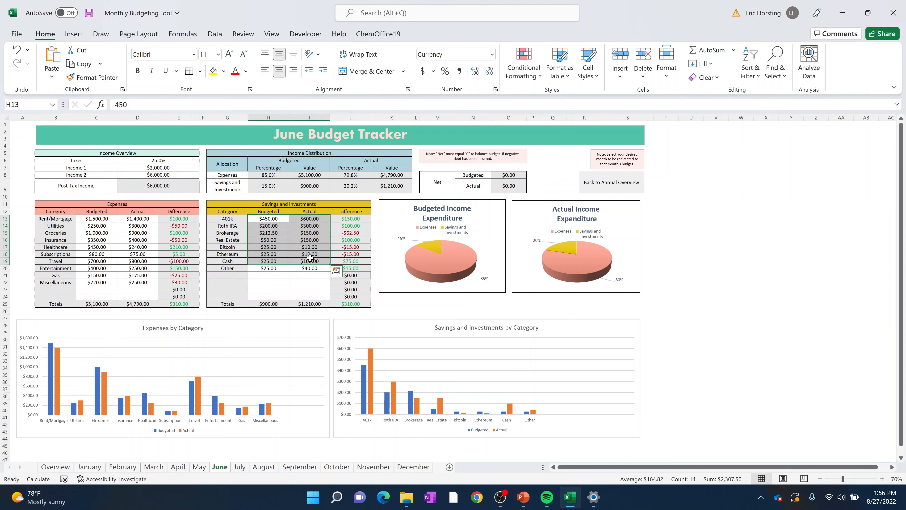
{"action": "left_click", "coordinate": [716, 240]}
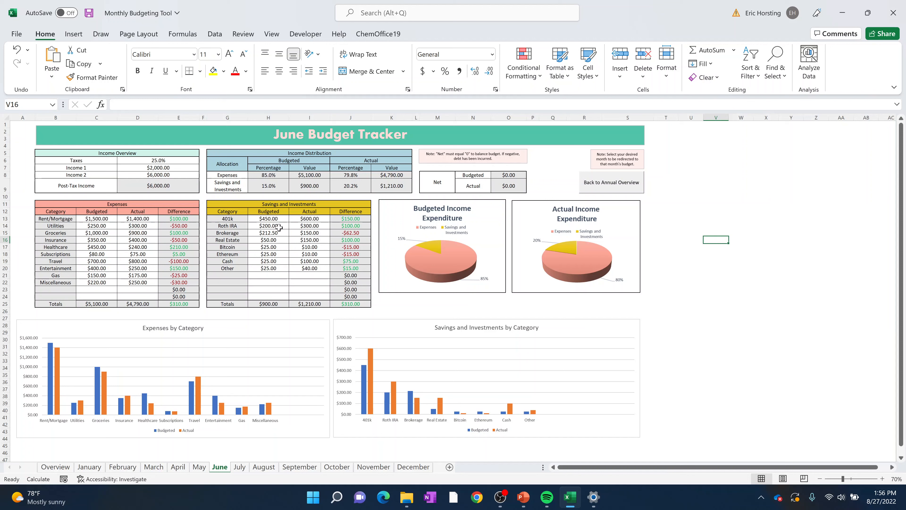
- Set June's actual Roth IRA amount in Savings and Investments to 4000
{"action": "left_click", "coordinate": [279, 227]}
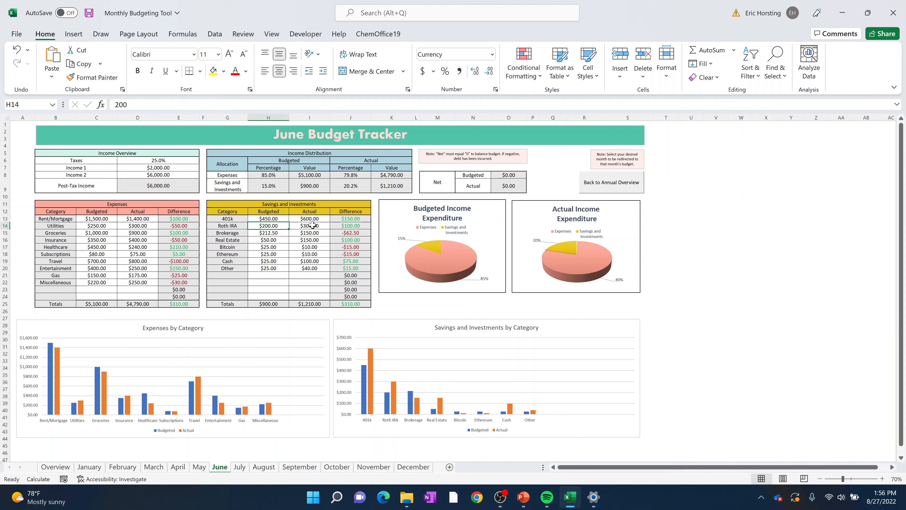
{"action": "left_click", "coordinate": [313, 226]}
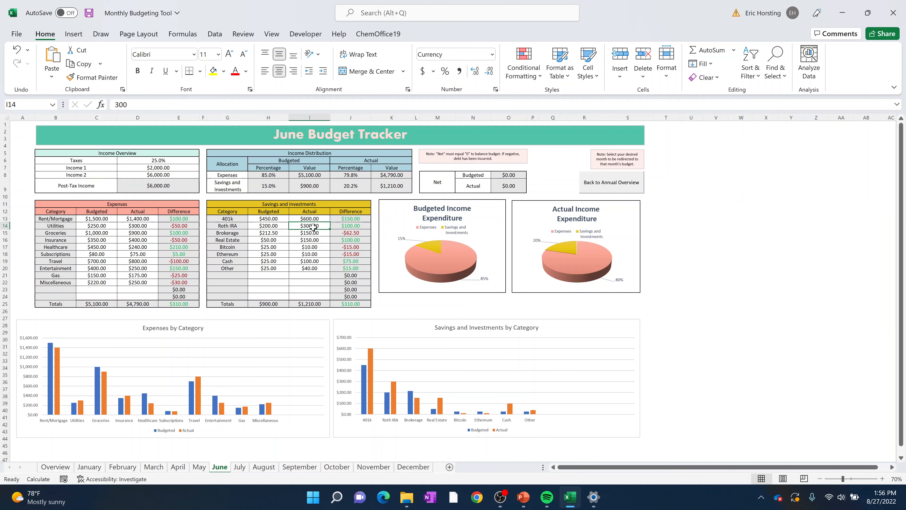
{"action": "left_click", "coordinate": [281, 227]}
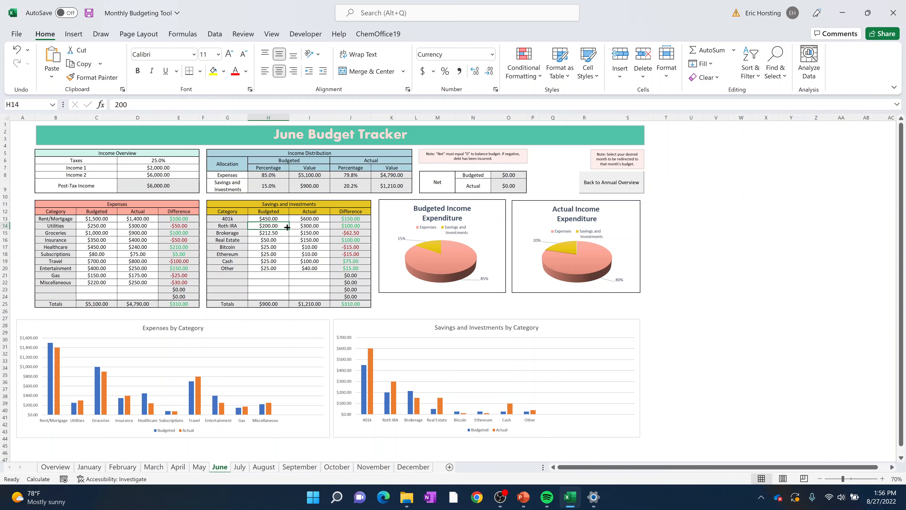
{"action": "left_click", "coordinate": [291, 228]}
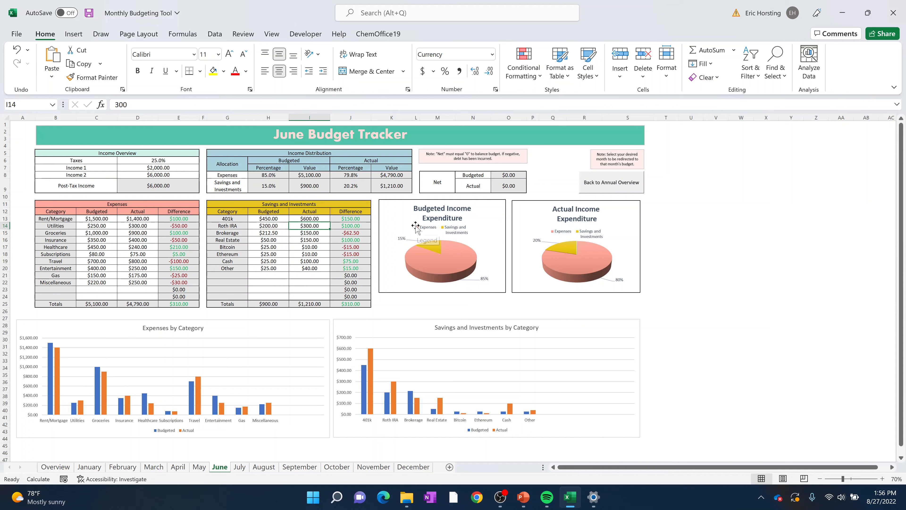
{"action": "type", "text": "4000"}
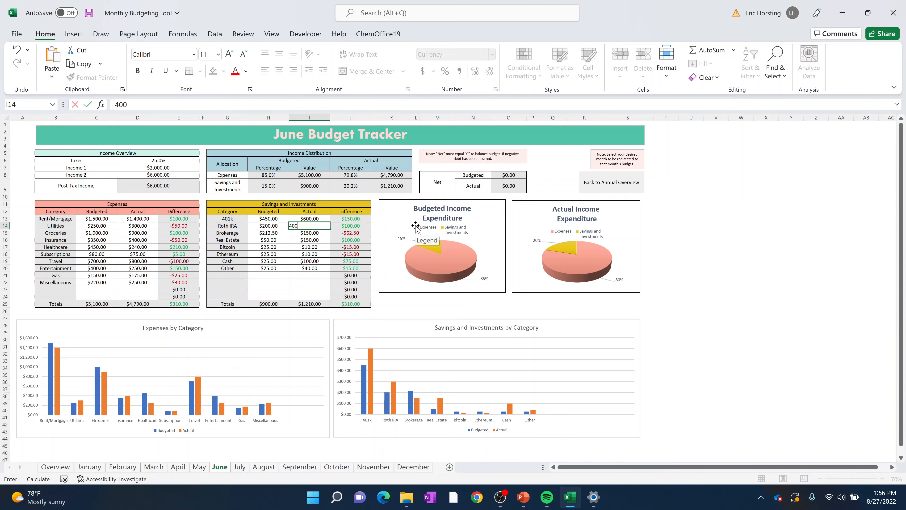
{"action": "key", "text": "Return"}
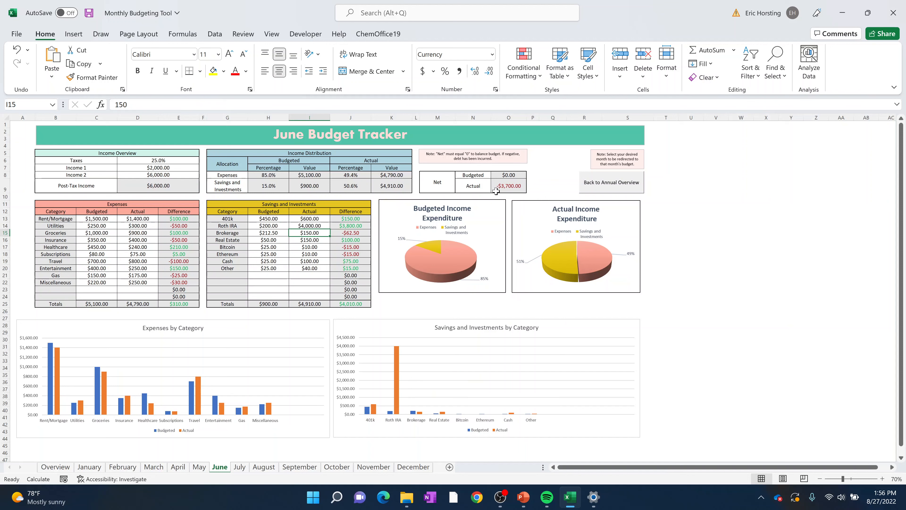
- Check June's actual Net cell and set Income 2 in June's Income Overview to 12000
{"action": "left_click", "coordinate": [505, 184]}
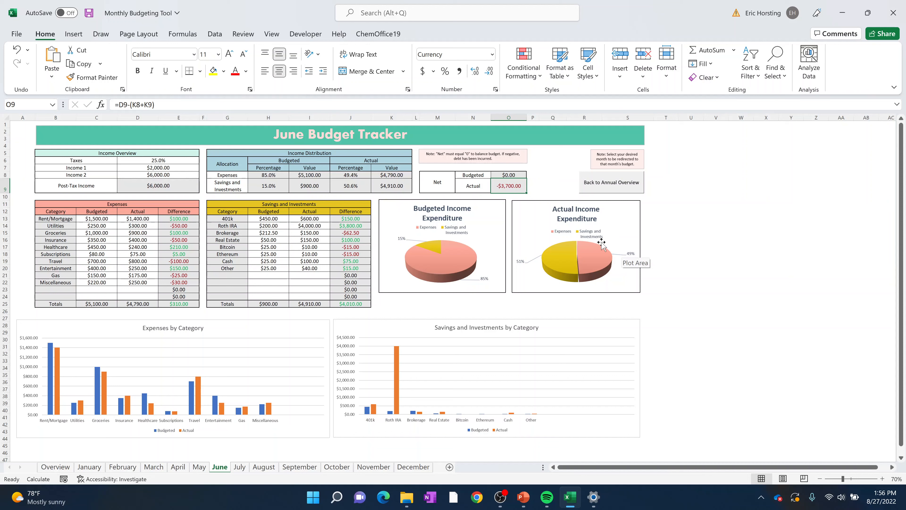
{"action": "left_click", "coordinate": [158, 176]}
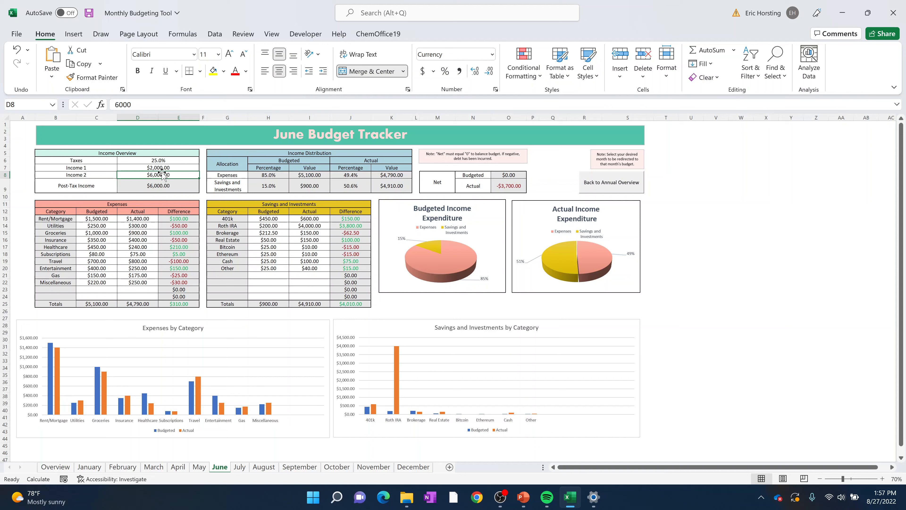
{"action": "type", "text": "12000"}
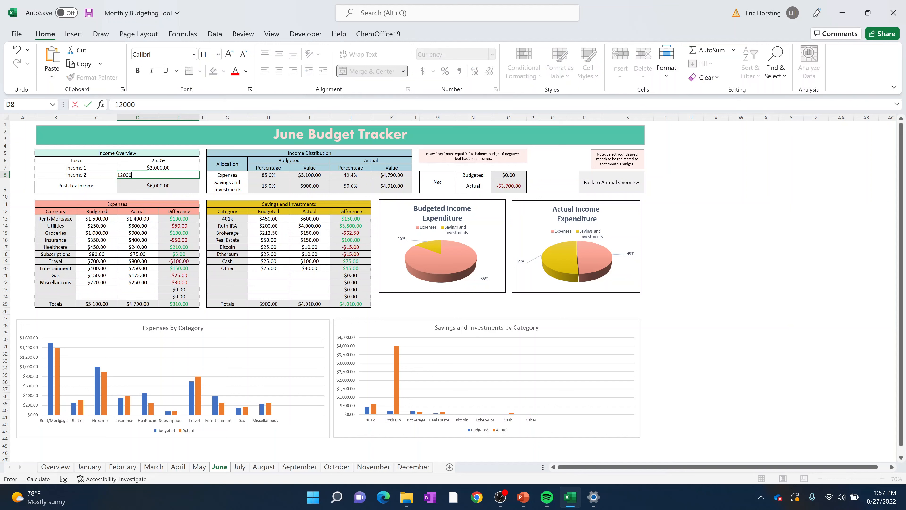
{"action": "key", "text": "Return"}
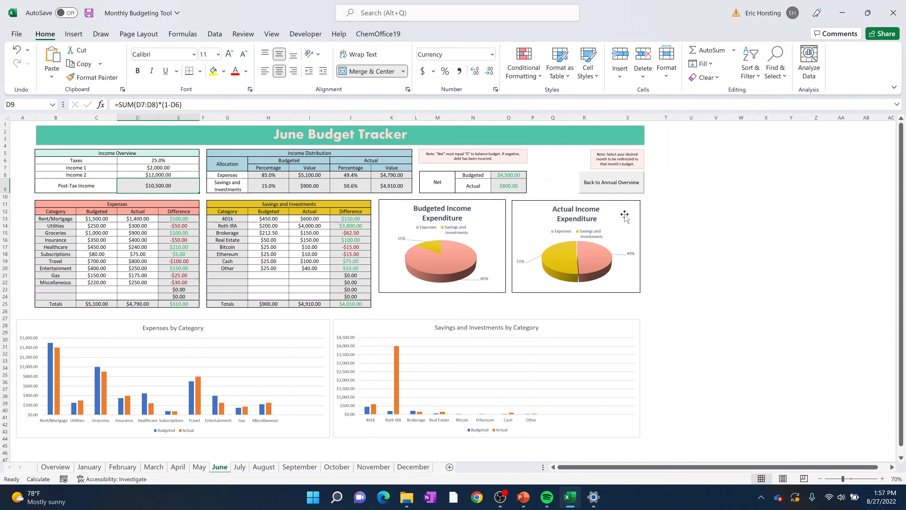
- Check June's budgeted Net and the Actual Income Expenditure chart, and return to the annual overview
{"action": "left_click", "coordinate": [521, 176]}
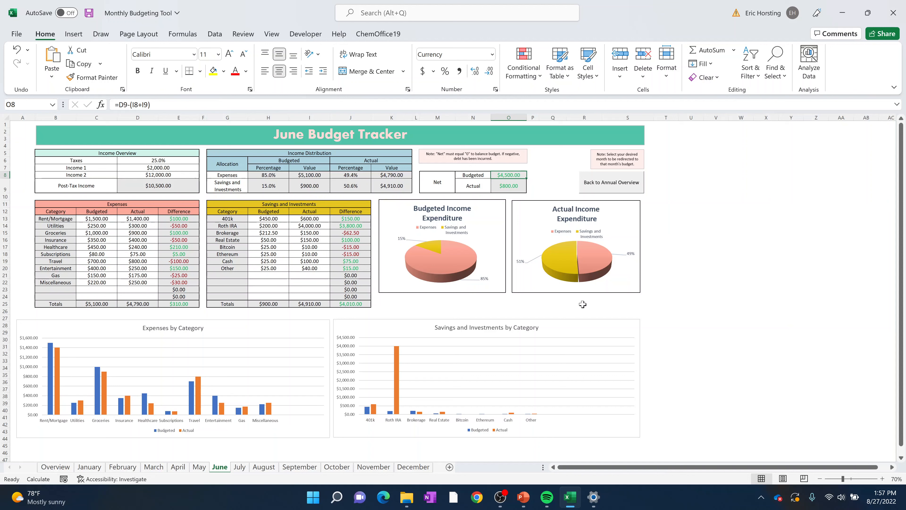
{"action": "mouse_move", "coordinate": [580, 261]}
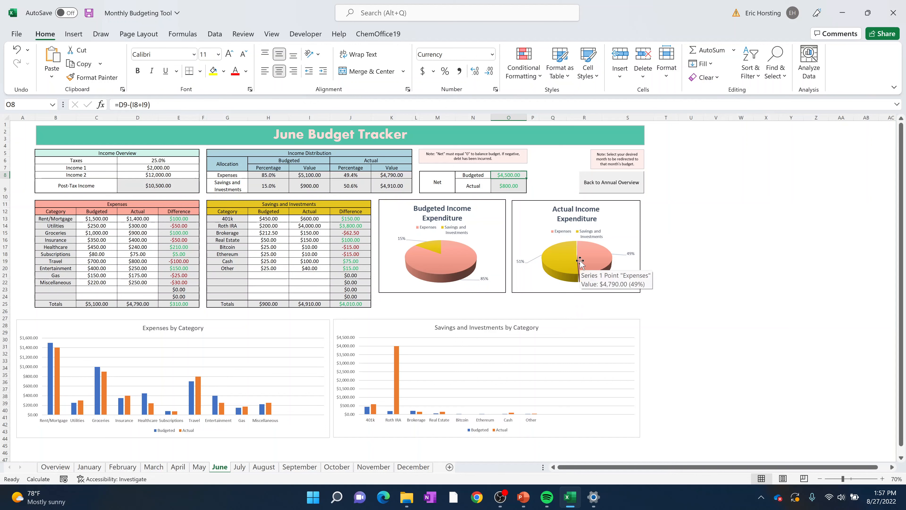
{"action": "left_click", "coordinate": [610, 182]}
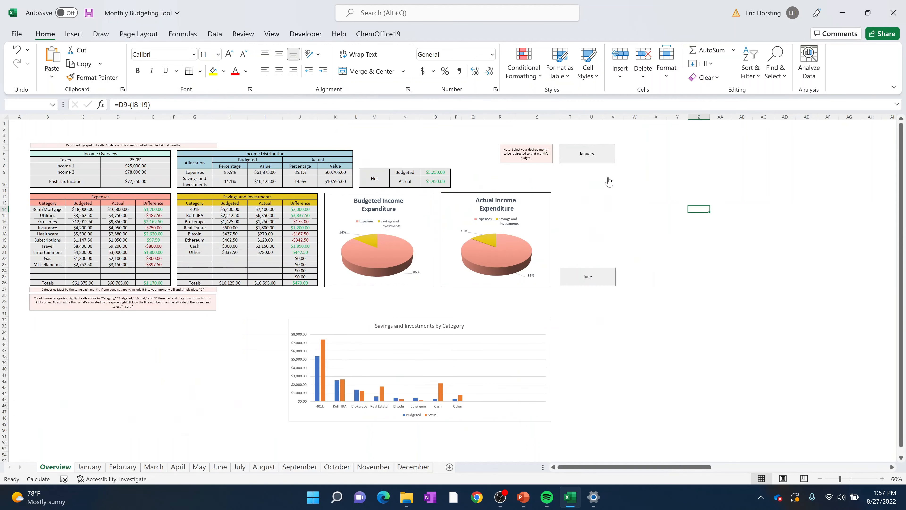
{"action": "left_click", "coordinate": [668, 205]}
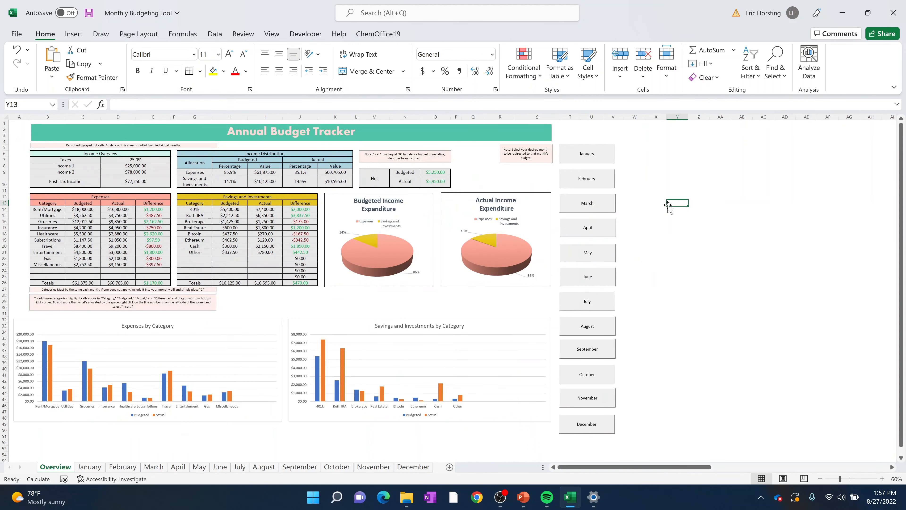